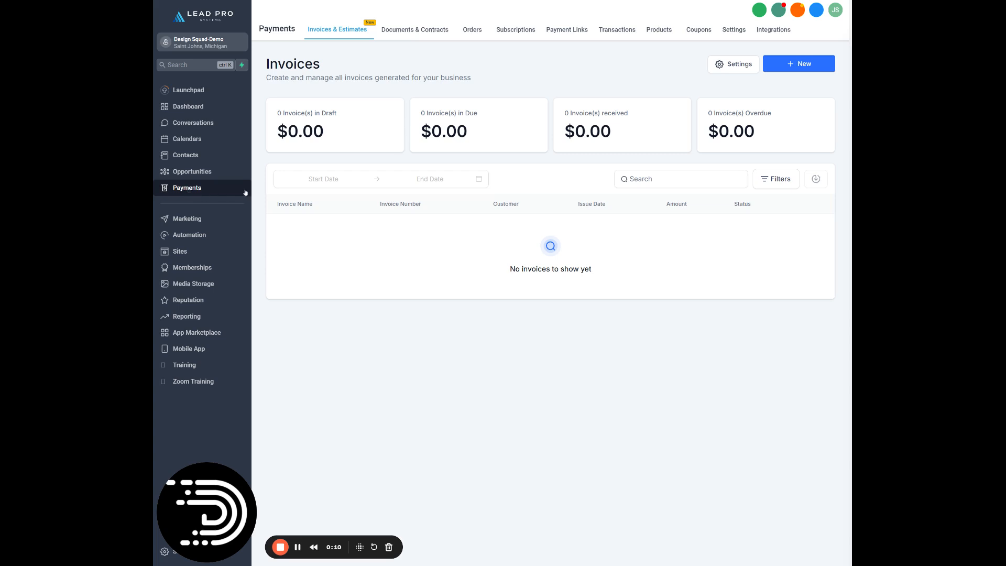
Create a new one-time invoice and bill it to the existing client contact
{"action": "mouse_move", "coordinate": [336, 30]}
{"action": "left_click", "coordinate": [814, 67]}
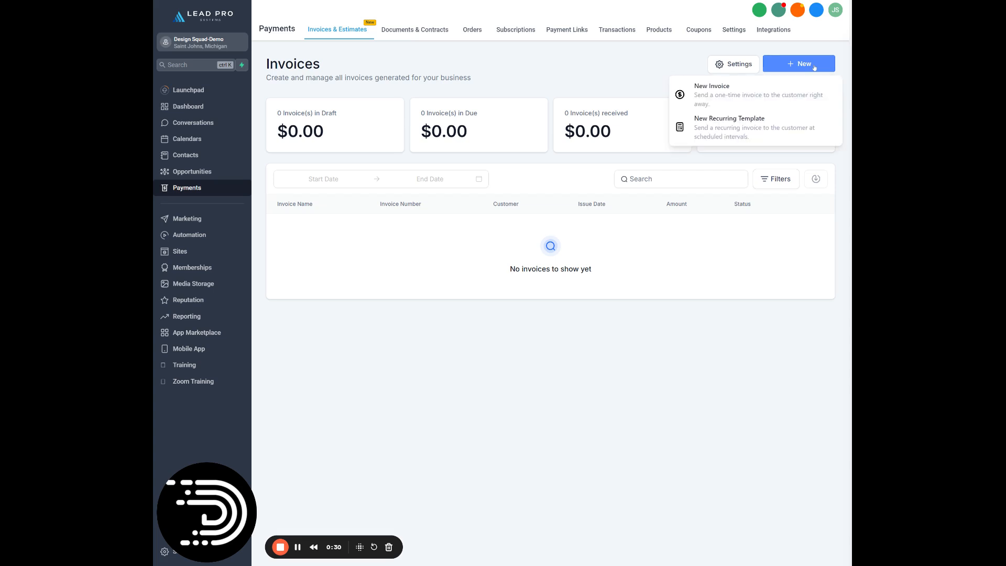
{"action": "left_click", "coordinate": [730, 94]}
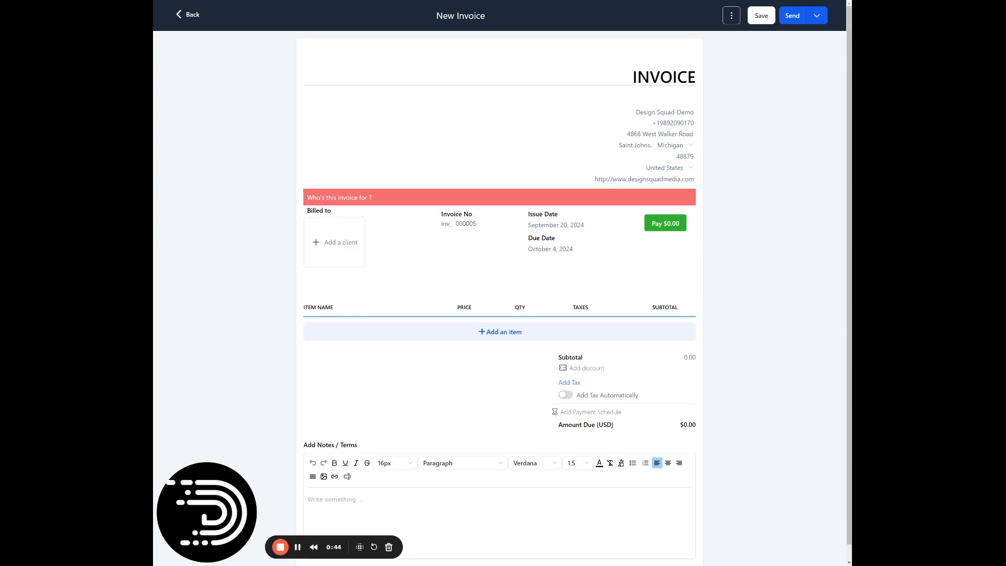
{"action": "left_click", "coordinate": [338, 246]}
{"action": "left_click", "coordinate": [394, 357]}
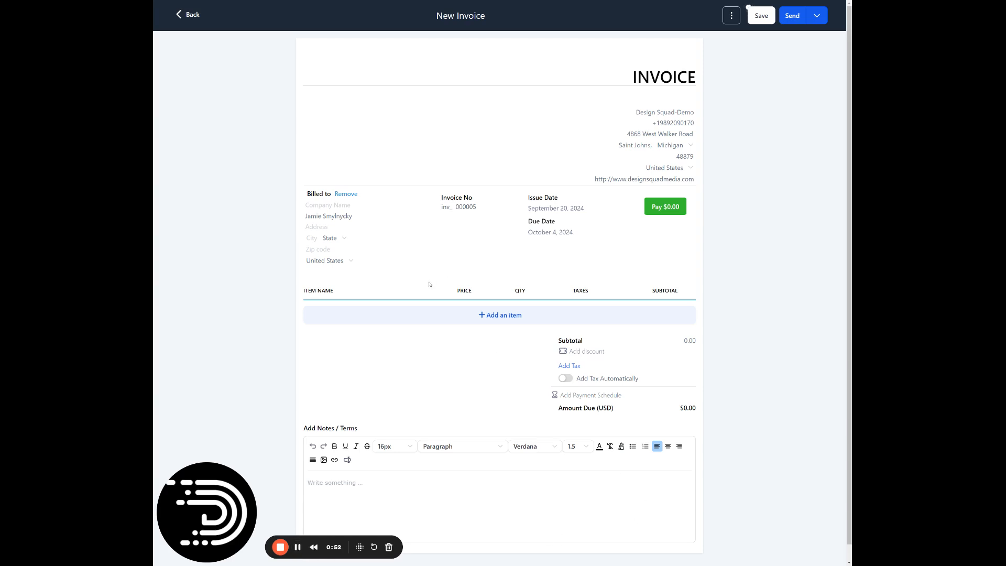
Start a new custom line item named Standard Plan with the product type Digital goods
{"action": "left_click", "coordinate": [523, 317]}
{"action": "left_click", "coordinate": [429, 285]}
{"action": "left_click", "coordinate": [429, 303]}
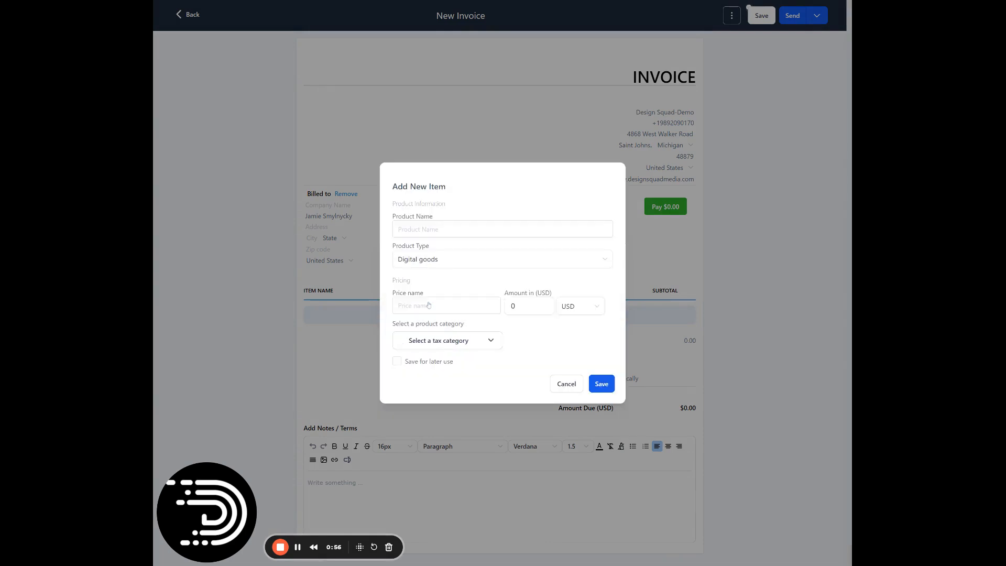
{"action": "left_click", "coordinate": [450, 229]}
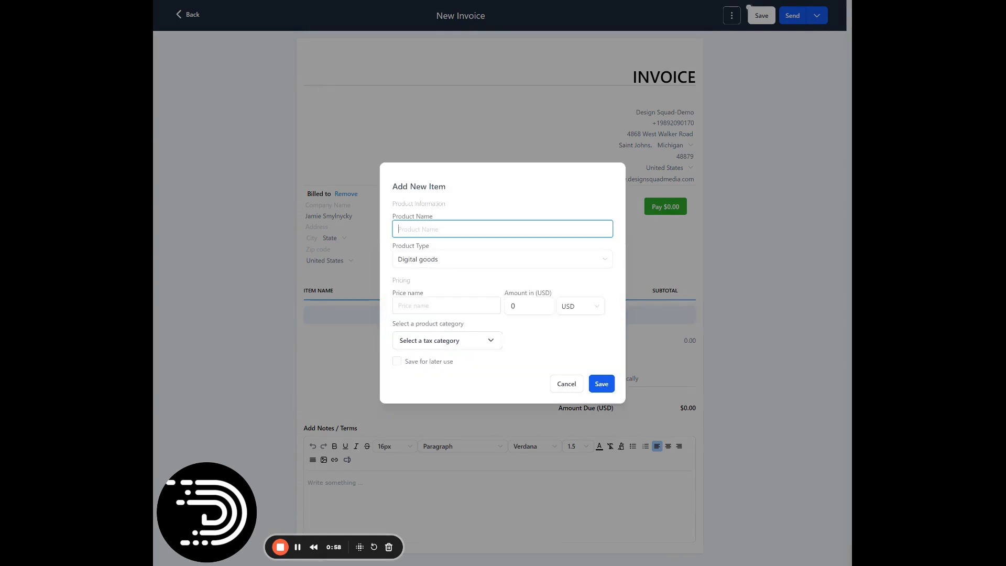
{"action": "type", "text": "Standard Plan"}
{"action": "left_click", "coordinate": [447, 262]}
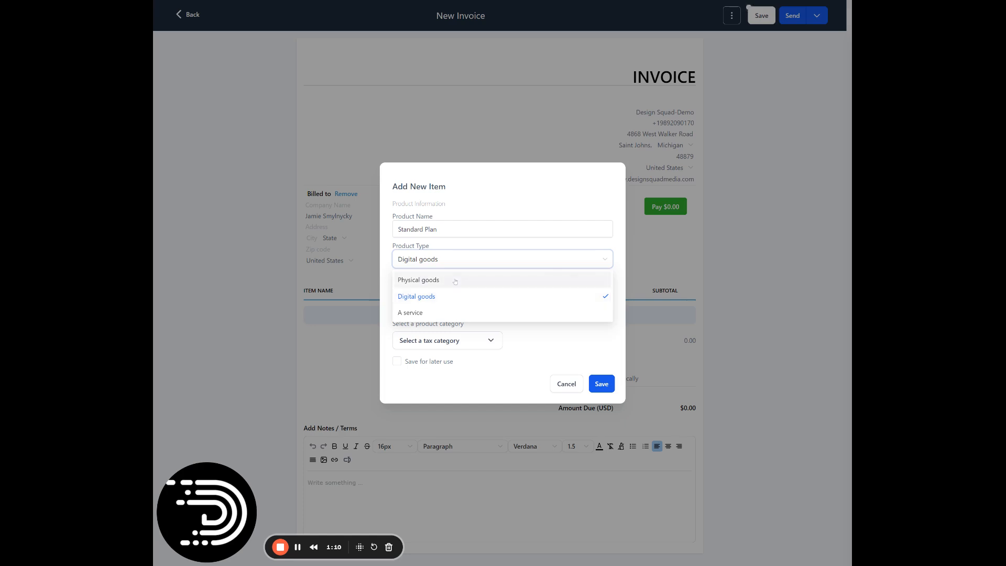
{"action": "left_click", "coordinate": [428, 295]}
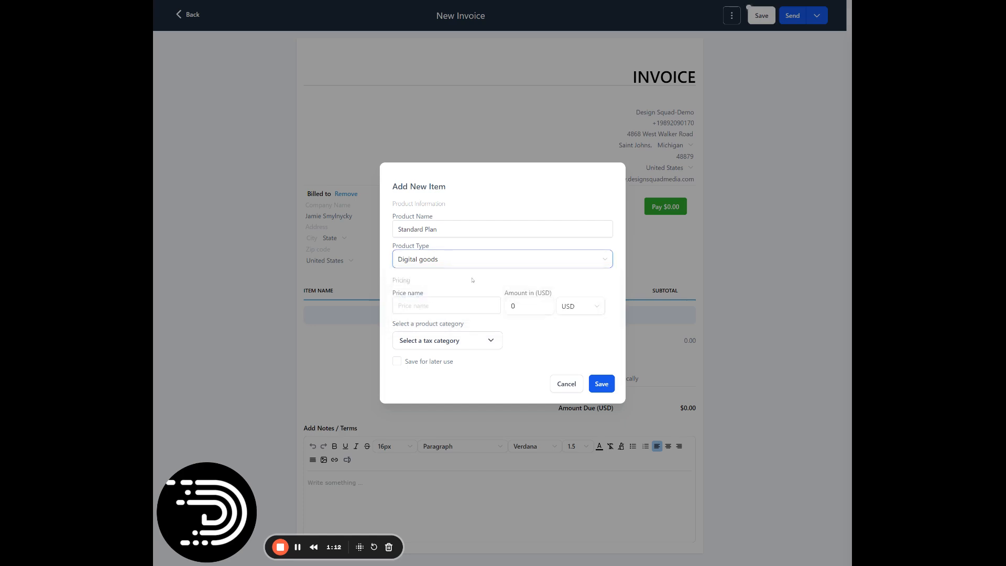
Set the new item's price name to Standard Plan and its amount to 1 USD
{"action": "left_click", "coordinate": [446, 305]}
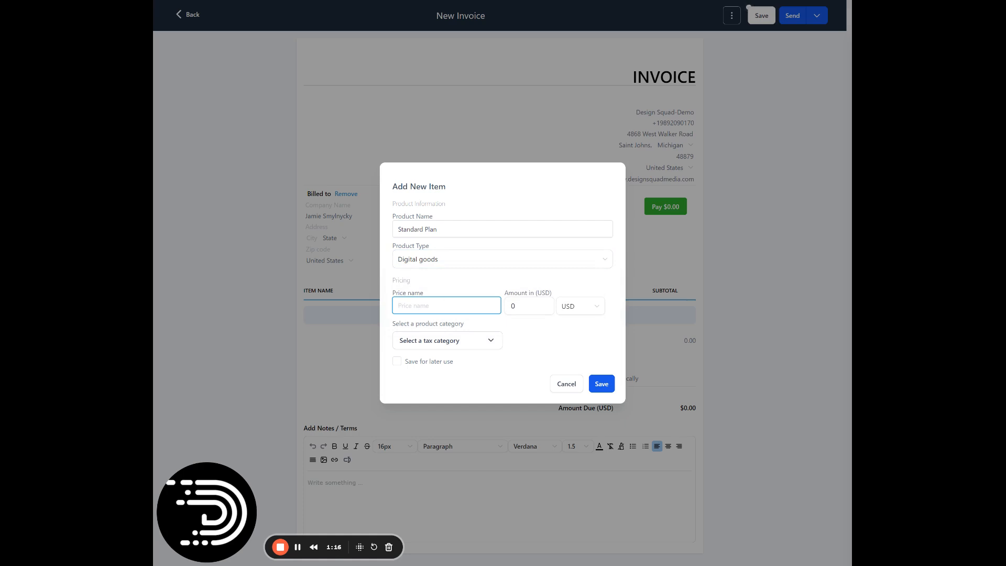
{"action": "left_click", "coordinate": [442, 317]}
{"action": "key", "text": "Tab"}
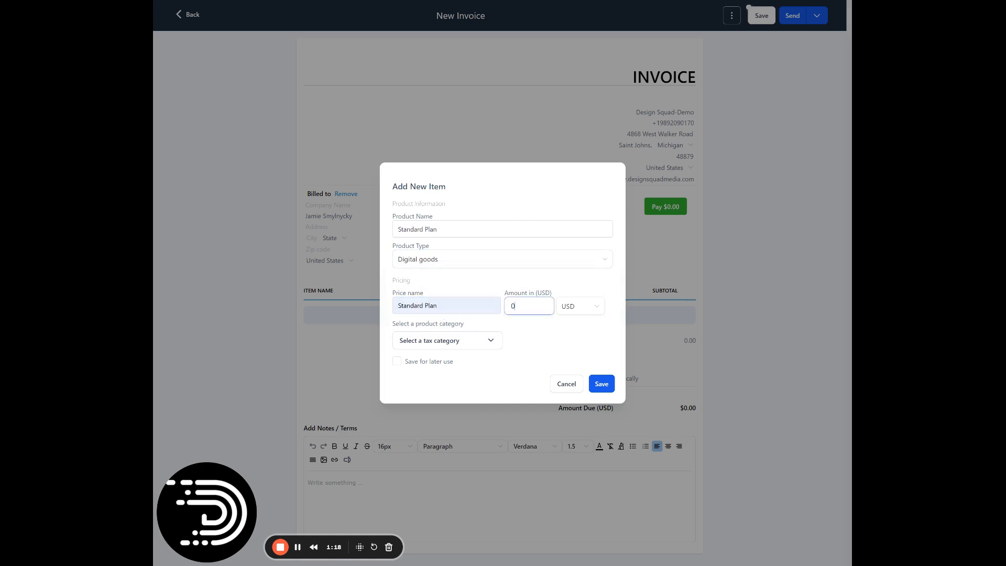
{"action": "type", "text": "1"}
{"action": "left_click", "coordinate": [542, 343]}
{"action": "left_click", "coordinate": [492, 342]}
{"action": "scroll", "coordinate": [574, 332], "scroll_direction": "down", "scroll_amount": 3}
{"action": "scroll", "coordinate": [574, 332], "scroll_direction": "down", "scroll_amount": 10}
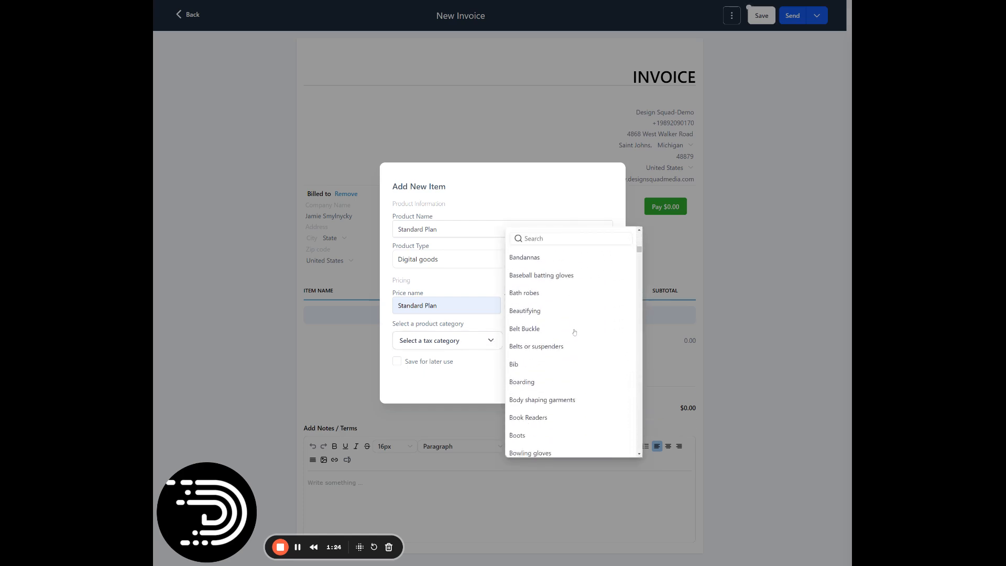
{"action": "left_click", "coordinate": [466, 373]}
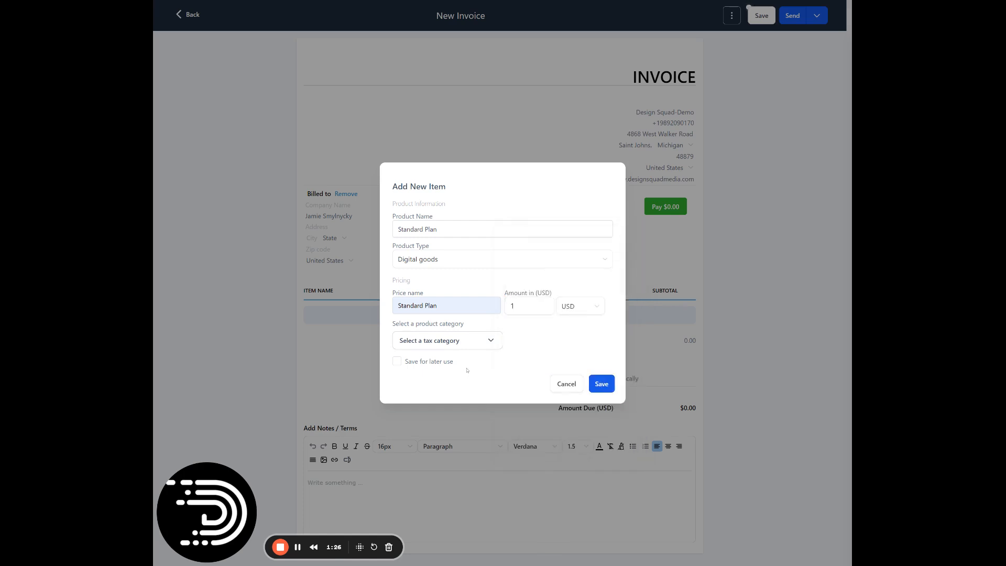
Mark the Standard Plan item to be kept for later use and save it to the invoice
{"action": "left_click", "coordinate": [396, 361]}
{"action": "left_click", "coordinate": [602, 385]}
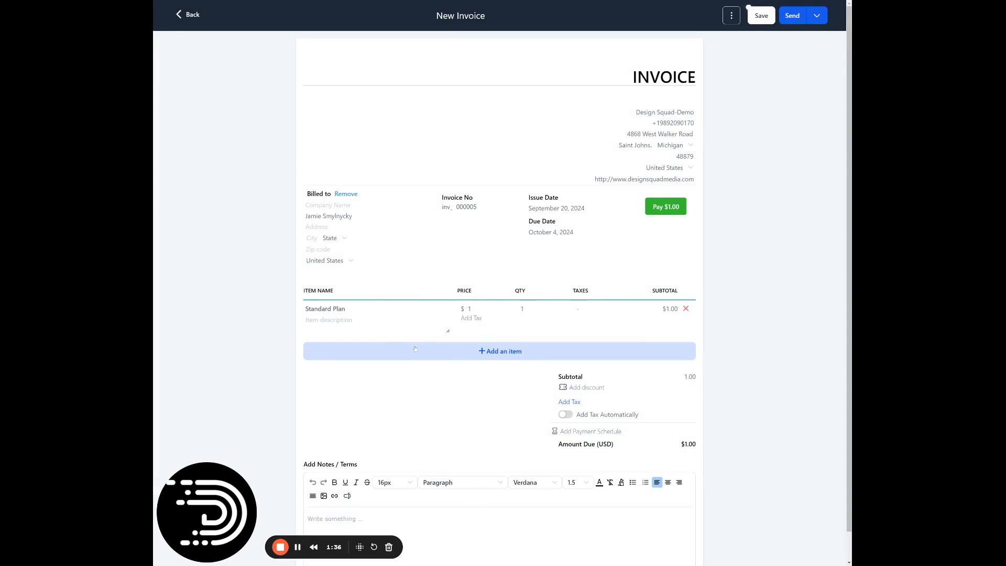
{"action": "left_click", "coordinate": [474, 350]}
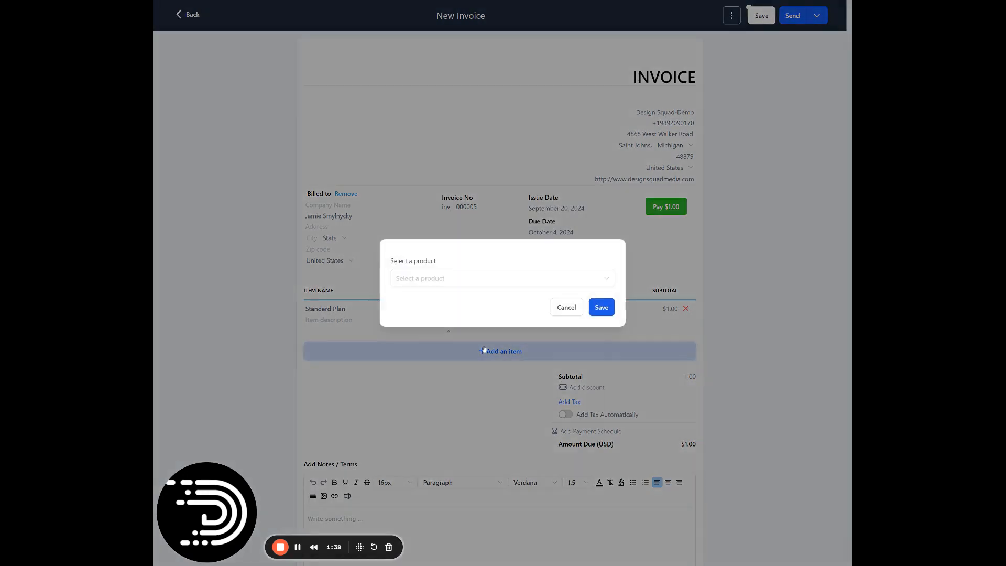
{"action": "left_click", "coordinate": [567, 308]}
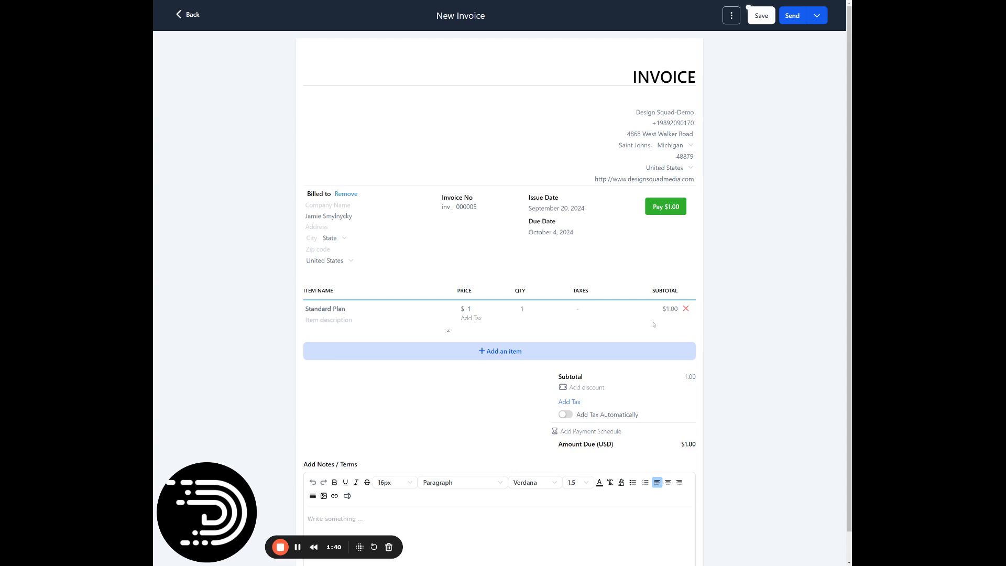
{"action": "left_click", "coordinate": [573, 388]}
{"action": "left_click", "coordinate": [547, 436]}
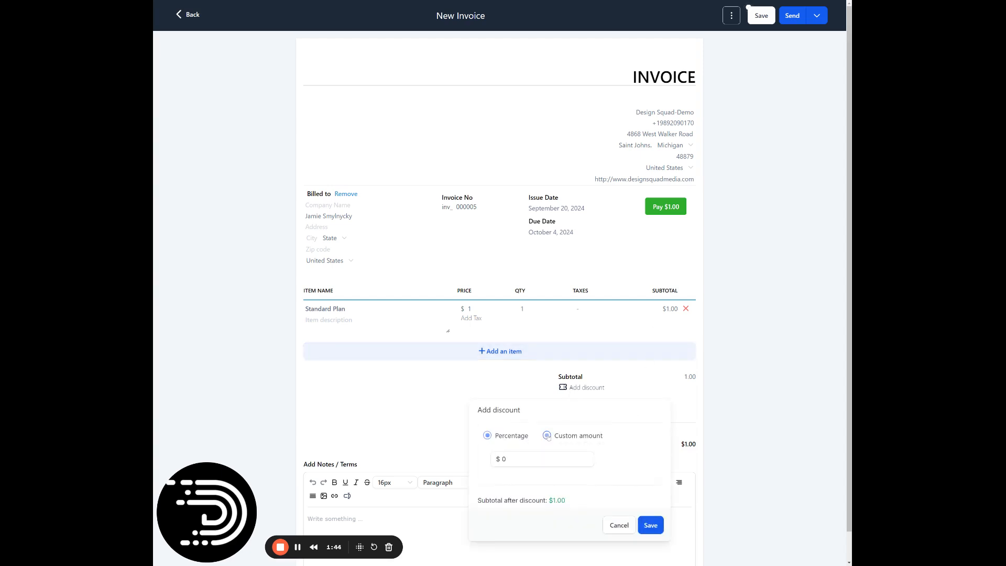
{"action": "left_click", "coordinate": [487, 435]}
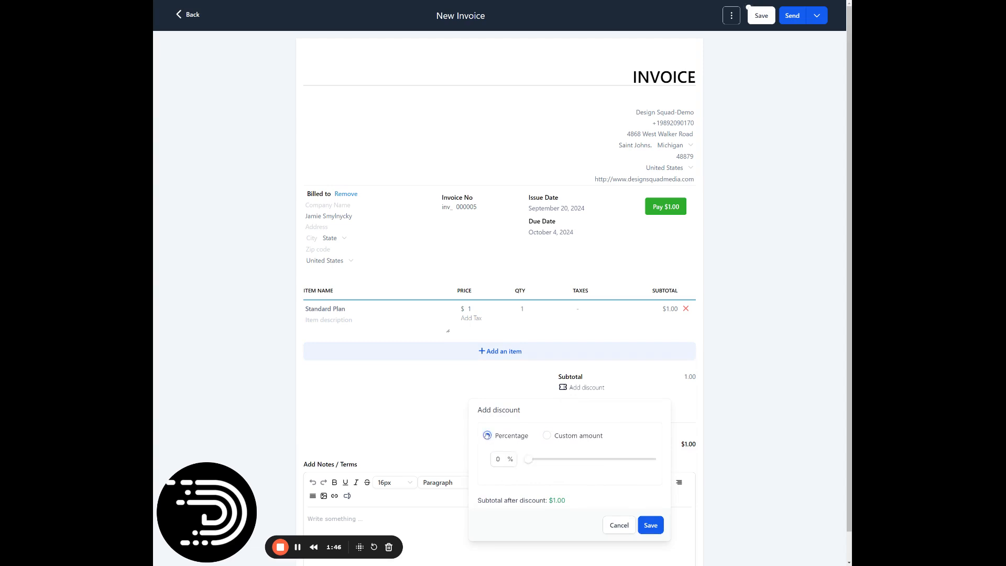
{"action": "left_click", "coordinate": [452, 420]}
Try adding tax to the invoice automatically and check the error details
{"action": "left_click", "coordinate": [567, 418]}
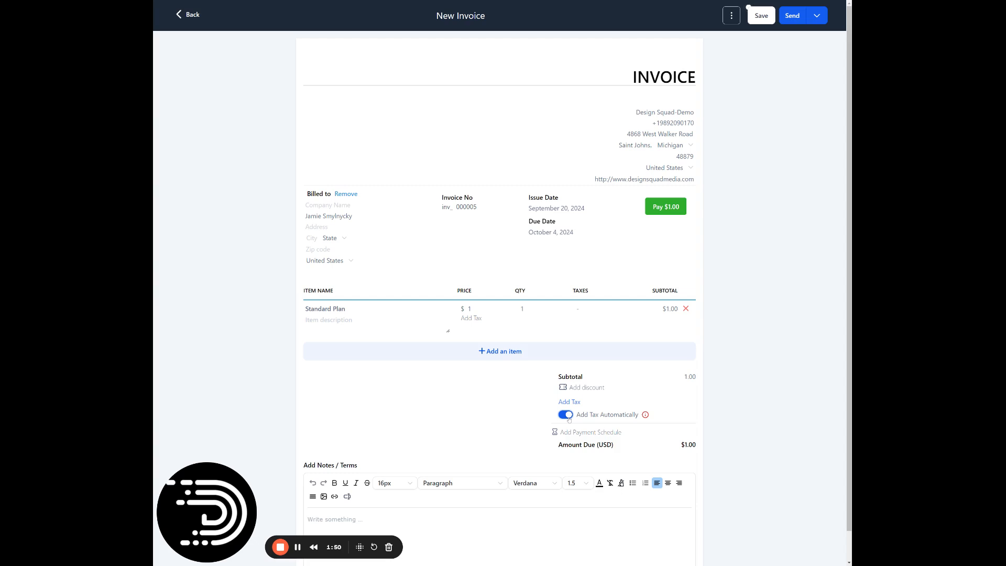
{"action": "mouse_move", "coordinate": [648, 417]}
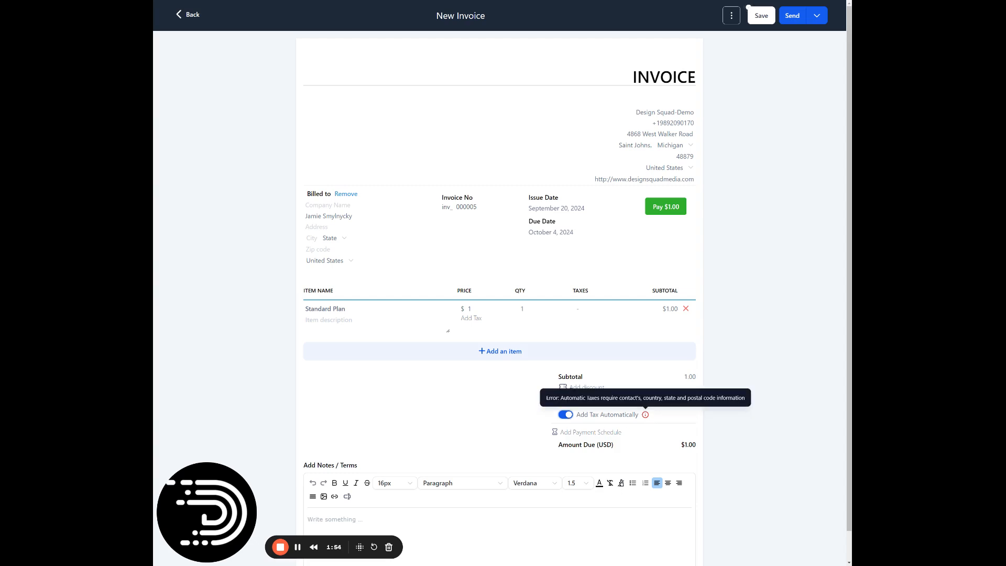
{"action": "left_click", "coordinate": [566, 414]}
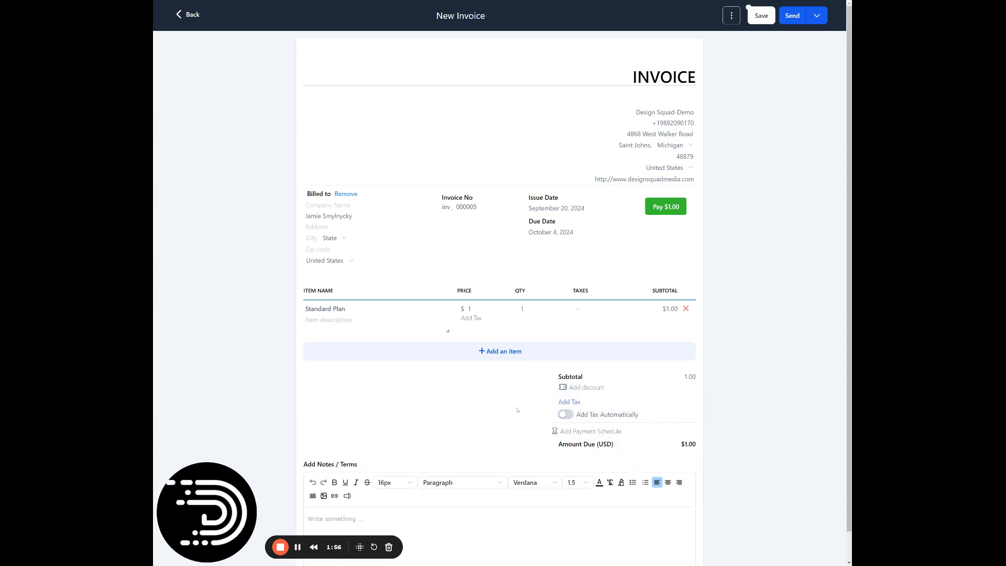
Add the note "Thanks for your business!" to the invoice's notes and terms and save the invoice
{"action": "scroll", "coordinate": [517, 409], "scroll_direction": "down", "scroll_amount": 1}
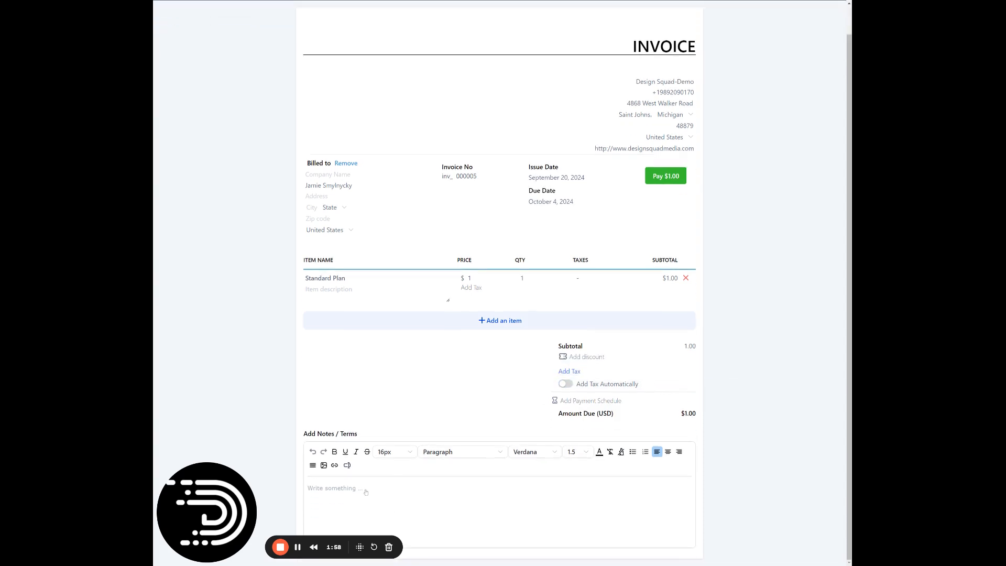
{"action": "left_click", "coordinate": [414, 493]}
{"action": "type", "text": "Thanks for your business!"}
{"action": "scroll", "coordinate": [675, 402], "scroll_direction": "up", "scroll_amount": 1}
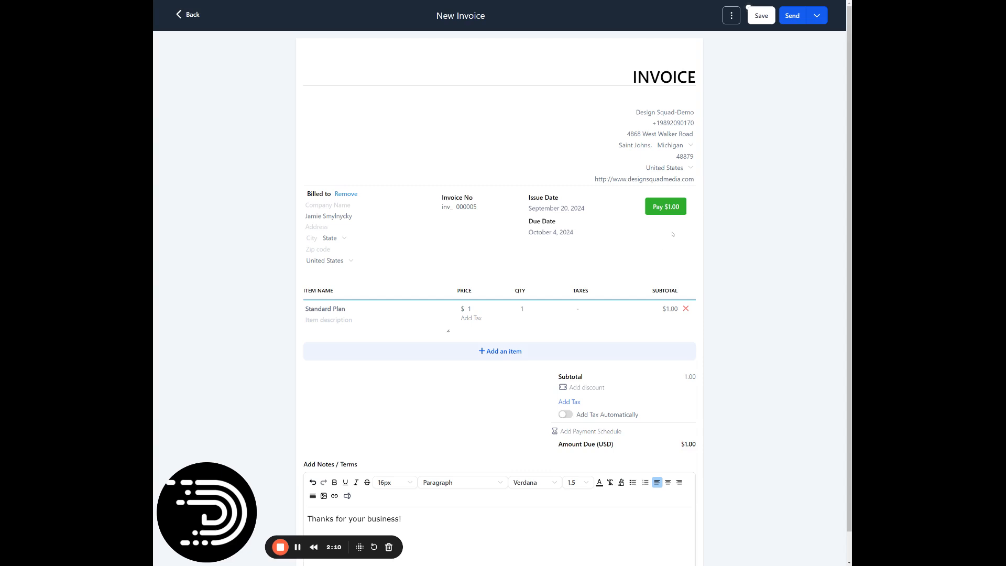
{"action": "left_click", "coordinate": [768, 21]}
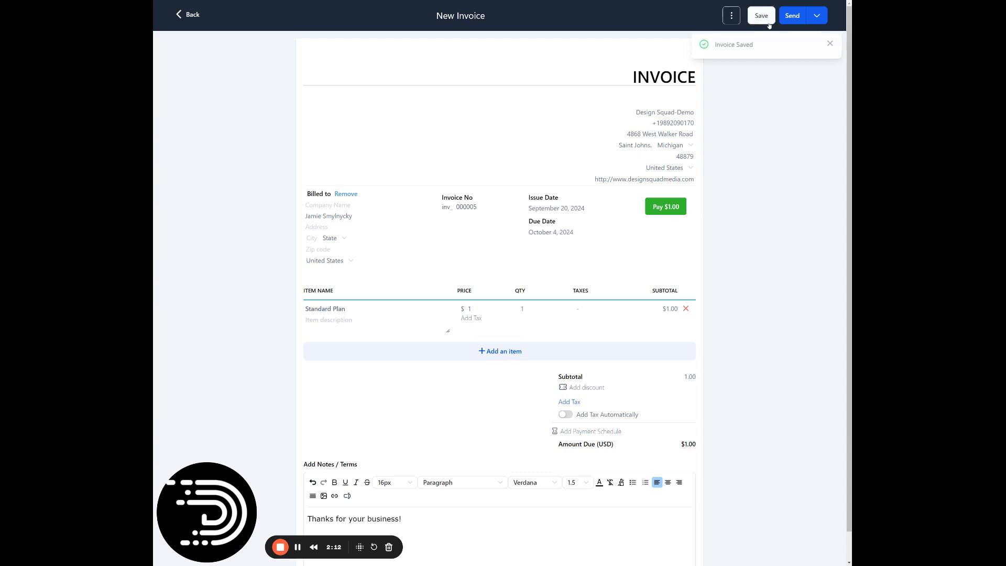
Retitle the invoice with the client's first name in possessive form followed by "Invoice", and save it
{"action": "left_click", "coordinate": [454, 15]}
{"action": "left_click_drag", "start_coordinate": [486, 17], "coordinate": [435, 16]}
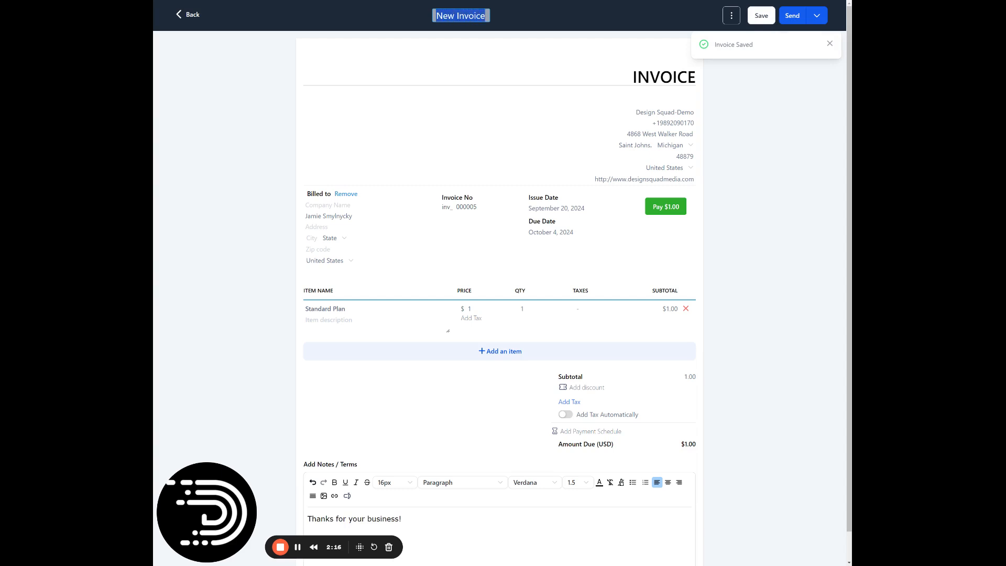
{"action": "type", "text": "Jamie's Invoice"}
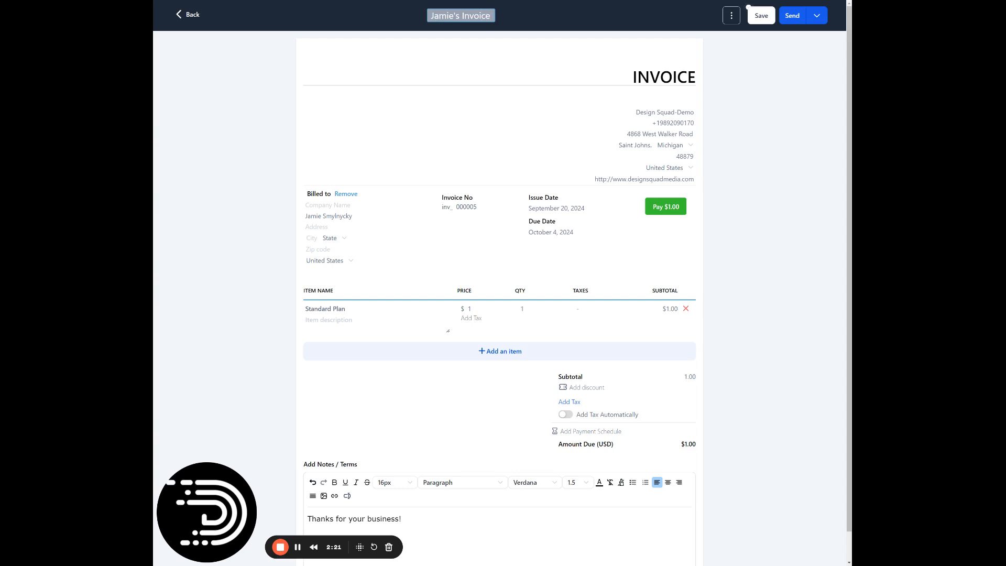
{"action": "key", "text": "Return"}
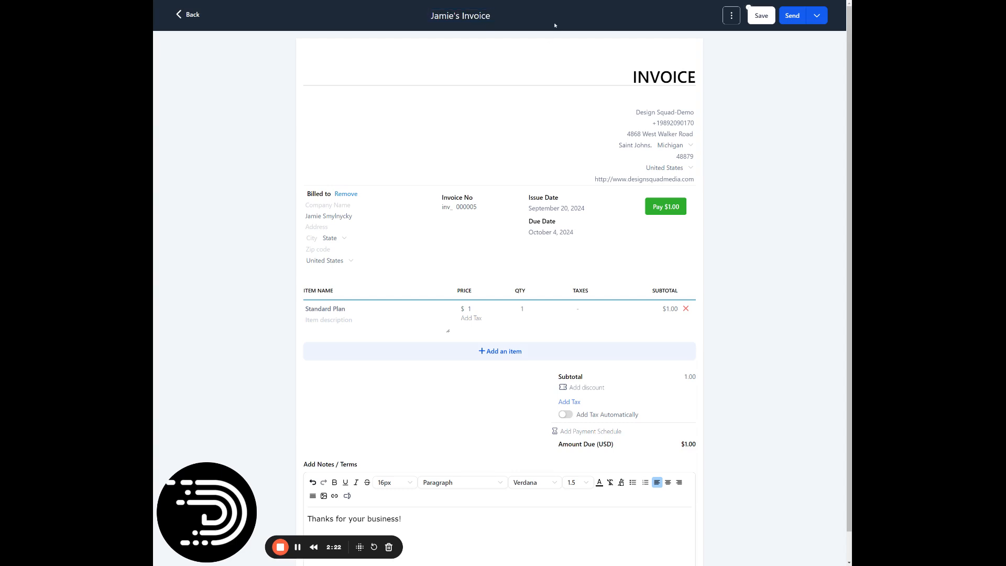
{"action": "left_click", "coordinate": [758, 16]}
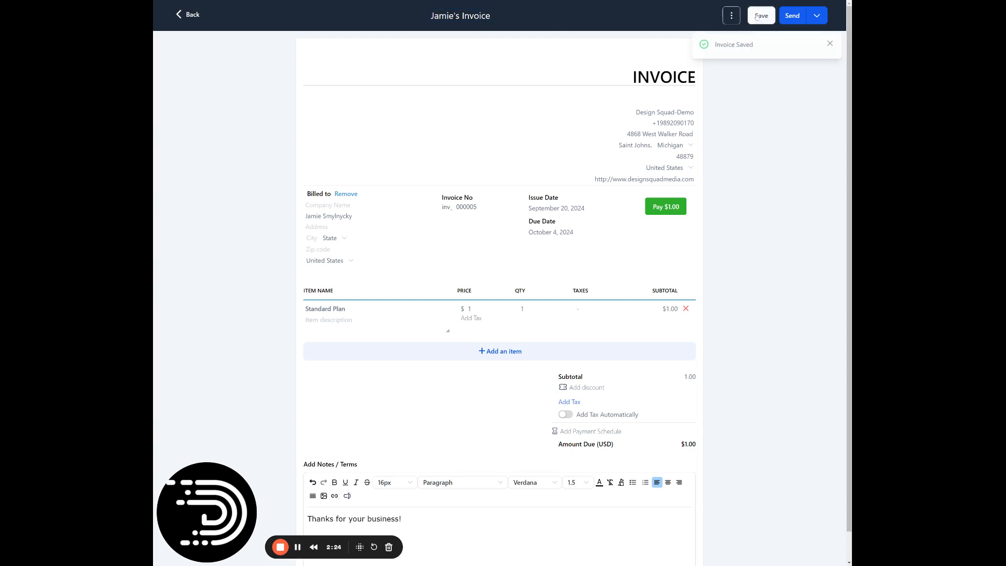
{"action": "left_click", "coordinate": [822, 18]}
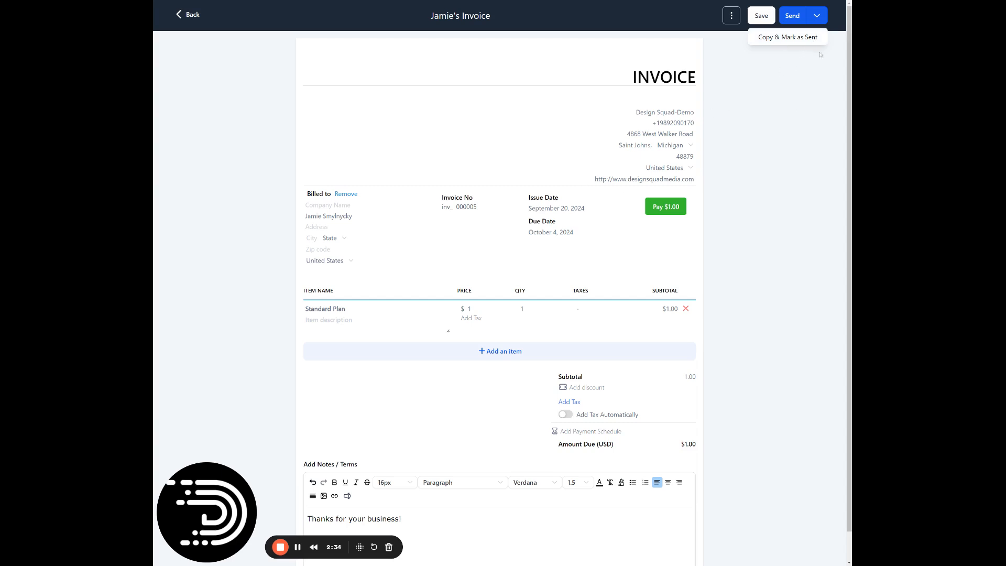
{"action": "left_click", "coordinate": [825, 16]}
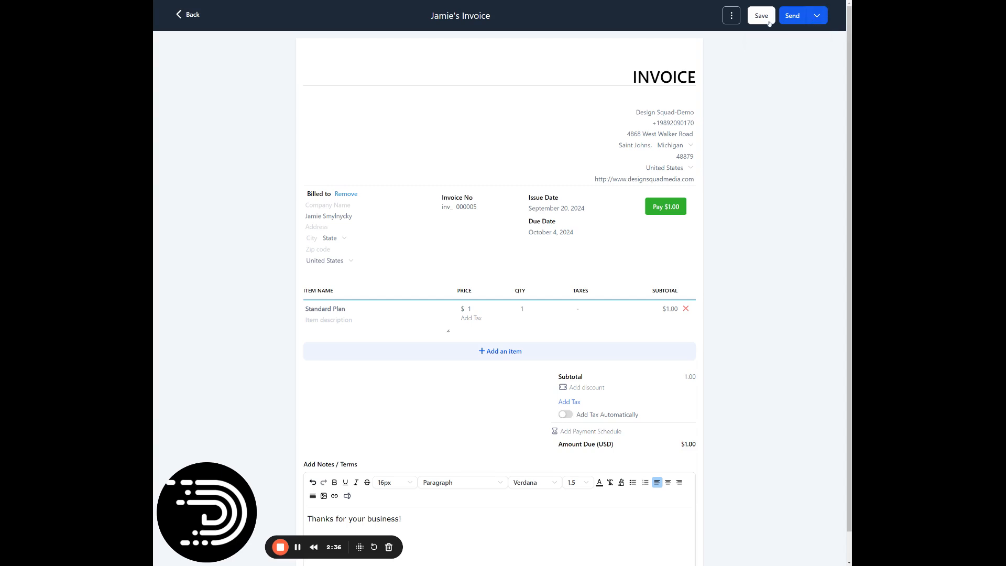
{"action": "left_click", "coordinate": [731, 19]}
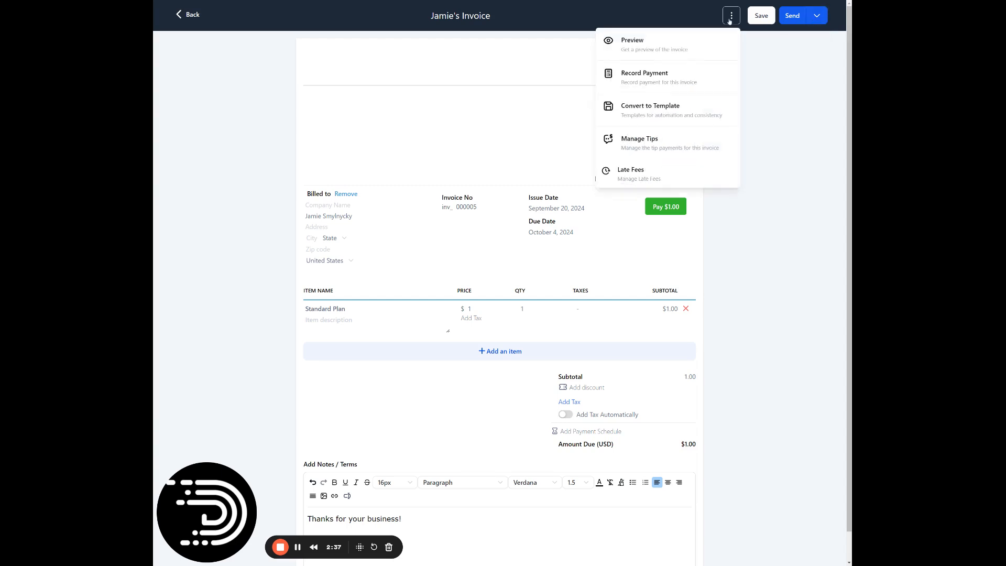
{"action": "left_click", "coordinate": [647, 44]}
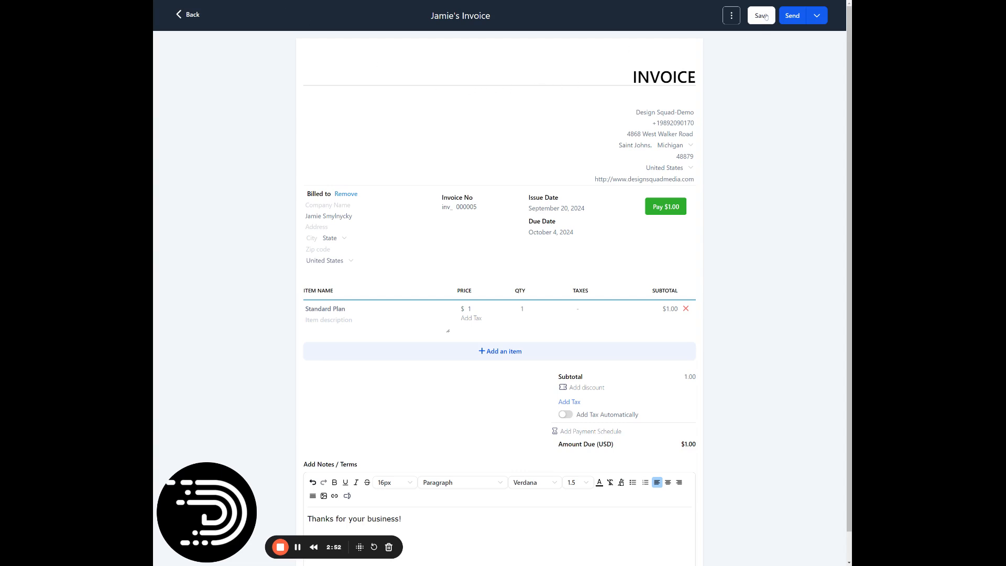
Prepare to send the invoice by email and text, naming it with the client's first name in possessive form plus "Invoice"
{"action": "left_click", "coordinate": [794, 16]}
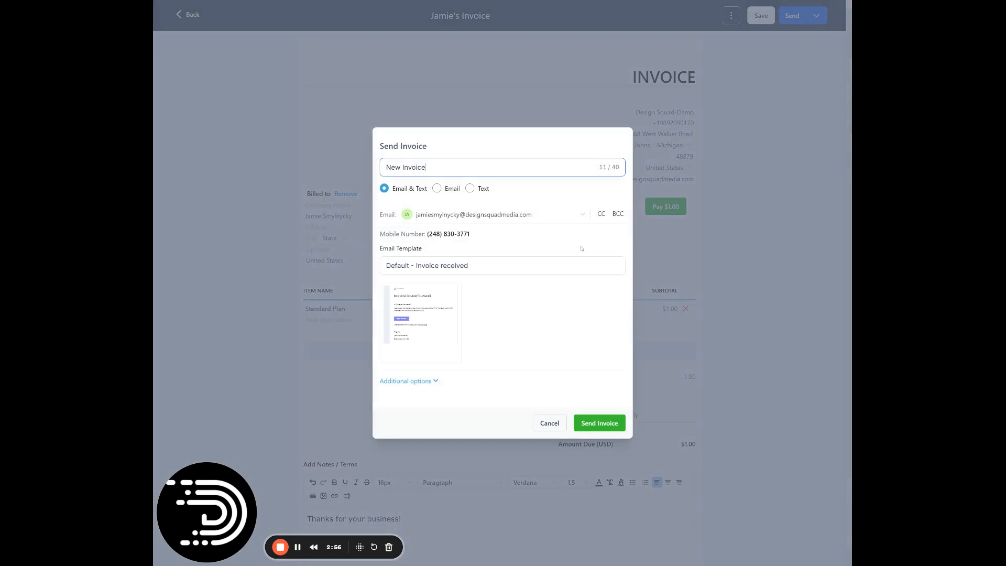
{"action": "left_click_drag", "start_coordinate": [426, 167], "coordinate": [378, 168]}
{"action": "type", "text": "Jamie's Invoice"}
{"action": "left_click", "coordinate": [532, 190]}
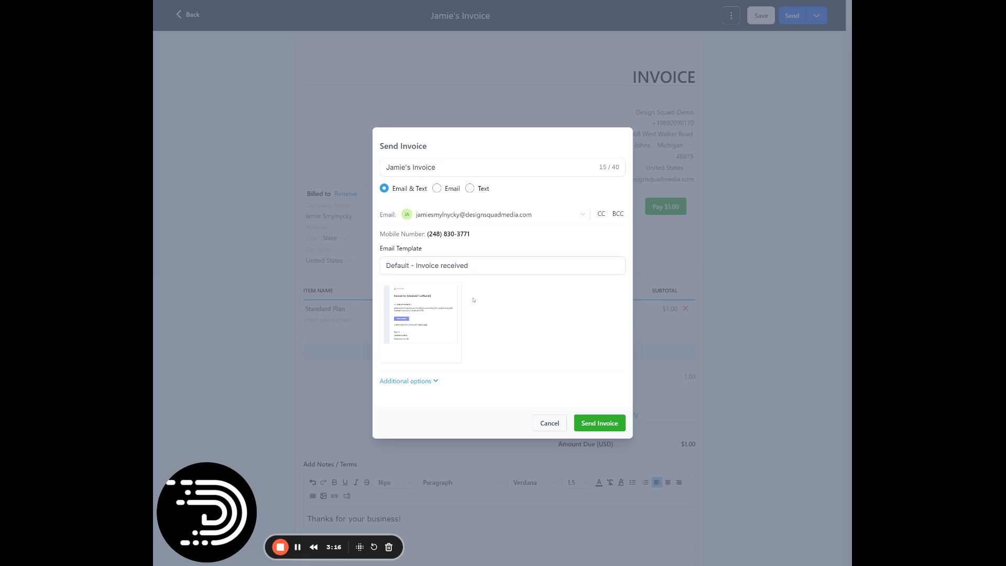
Switch the payment mode to Test in the additional send options and send the invoice
{"action": "left_click", "coordinate": [407, 381]}
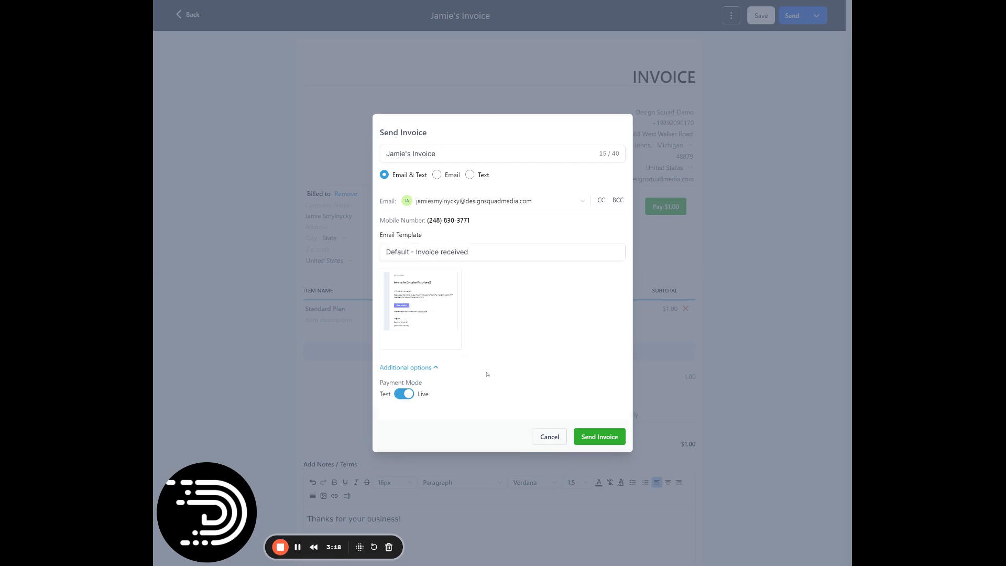
{"action": "left_click", "coordinate": [403, 398]}
{"action": "left_click", "coordinate": [605, 437]}
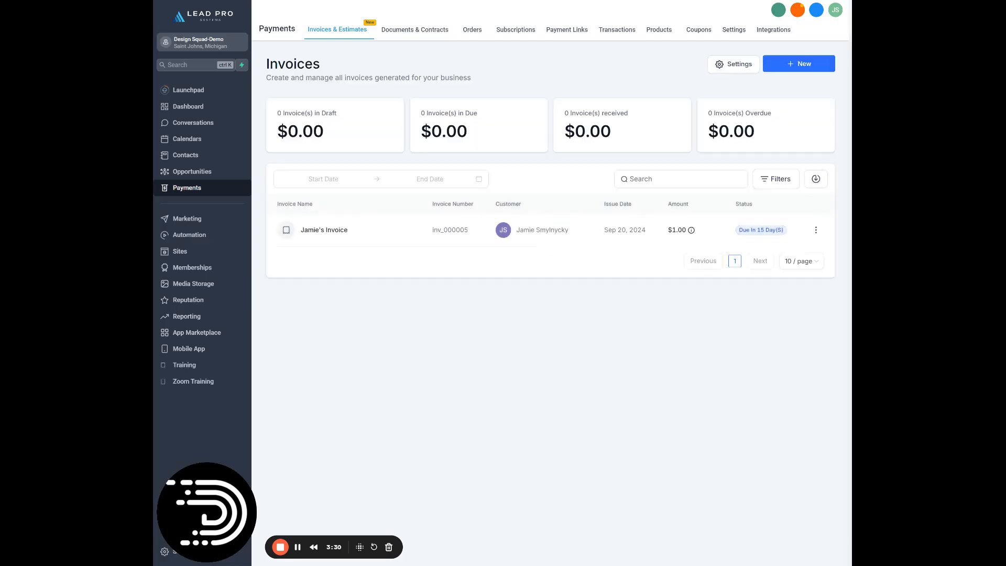
Open the sent invoice from the list, review its contents and resend options, and return to the invoice list
{"action": "left_click", "coordinate": [333, 231]}
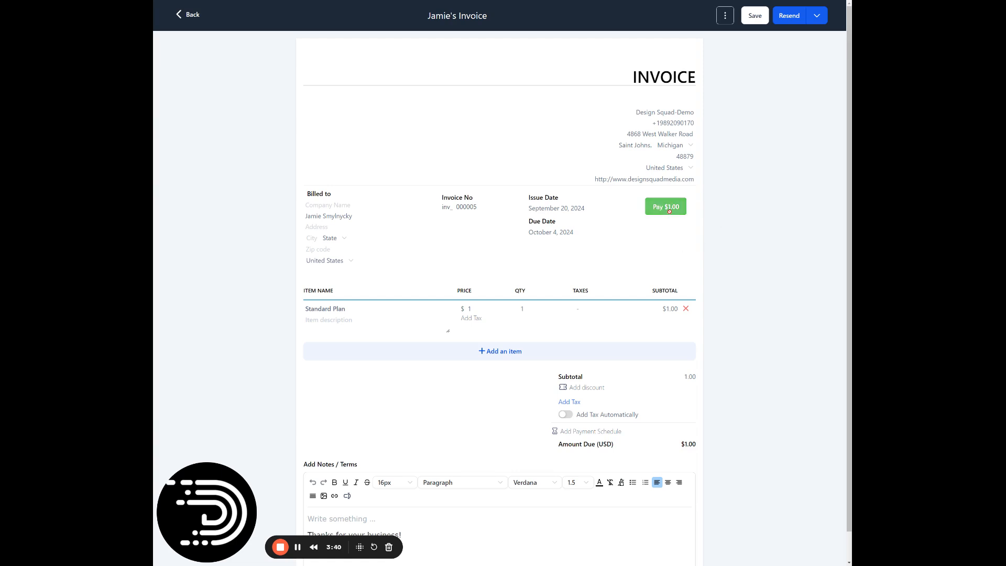
{"action": "scroll", "coordinate": [675, 234], "scroll_direction": "down", "scroll_amount": 1}
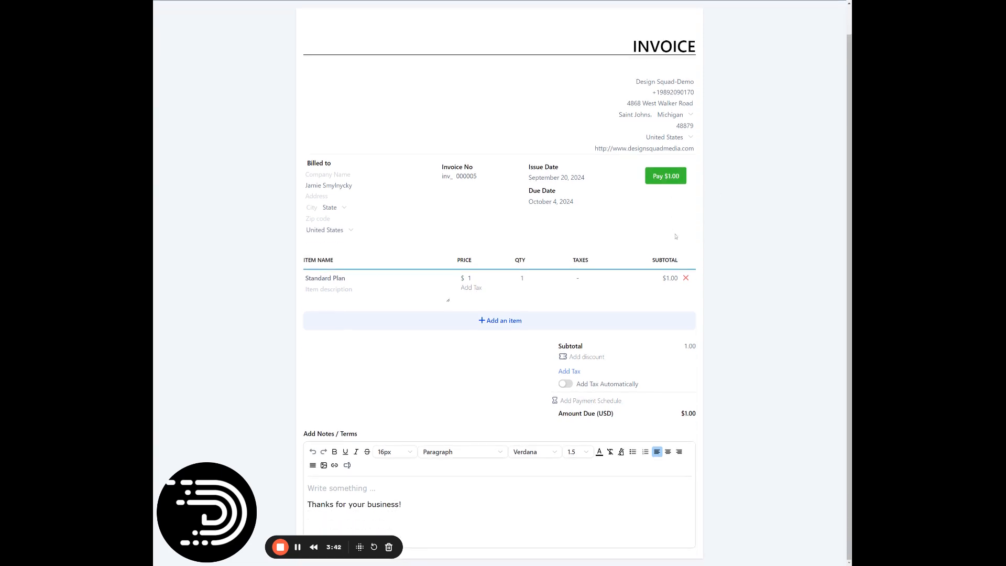
{"action": "scroll", "coordinate": [477, 396], "scroll_direction": "up", "scroll_amount": 1}
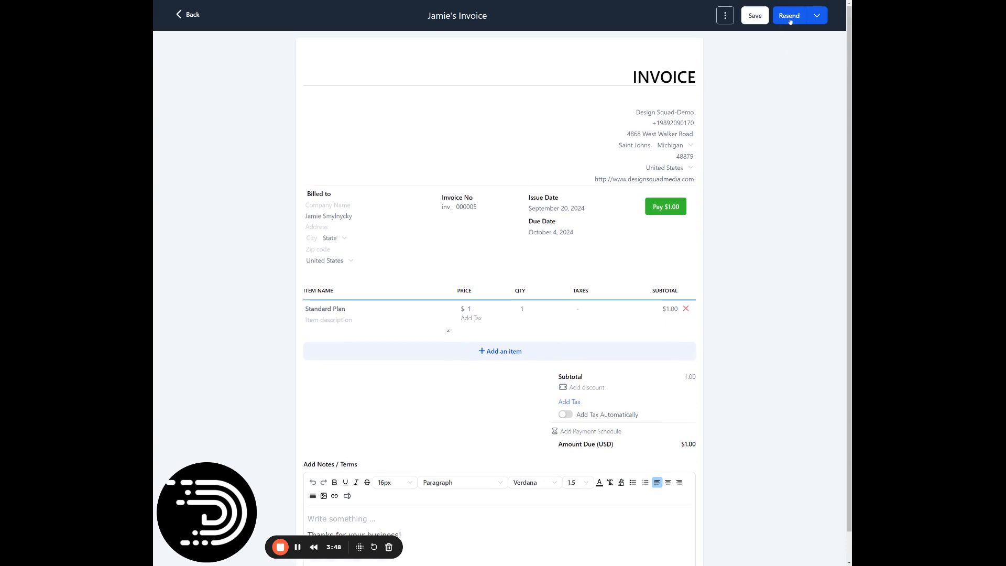
{"action": "left_click", "coordinate": [822, 16]}
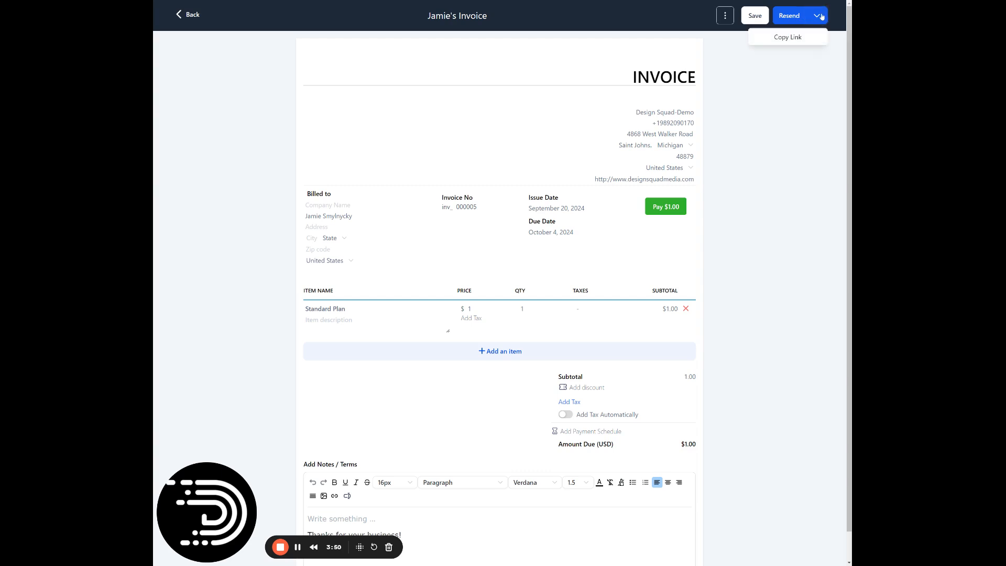
{"action": "left_click", "coordinate": [822, 16]}
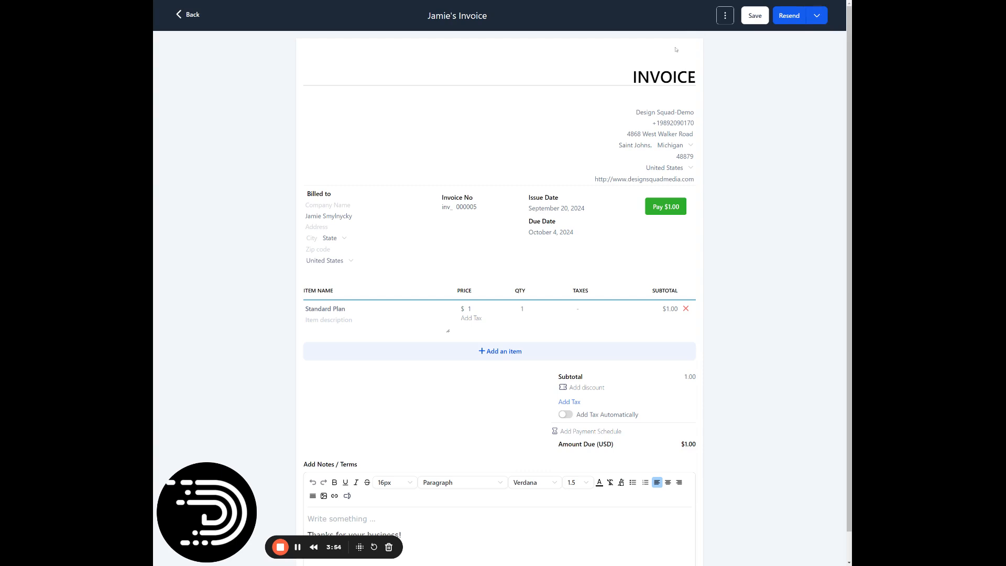
{"action": "left_click", "coordinate": [184, 15]}
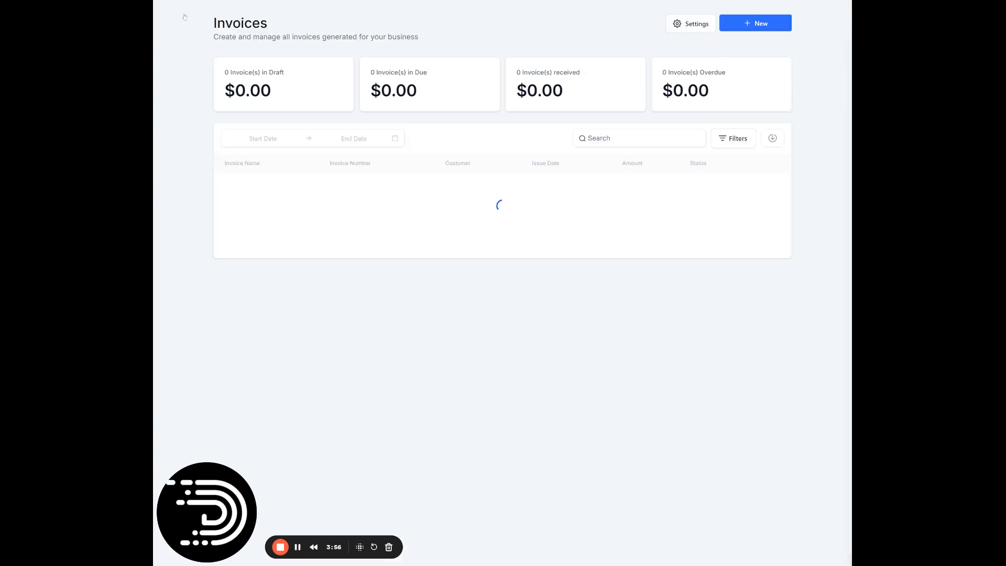